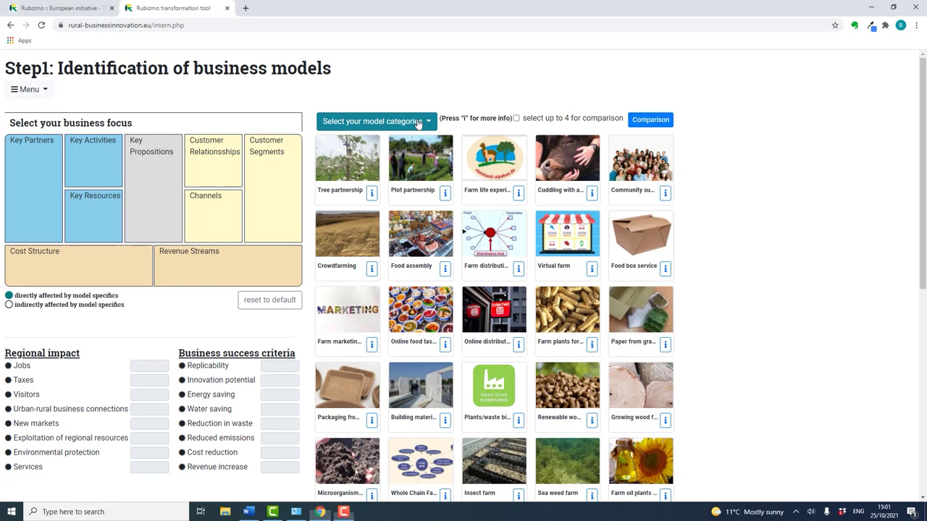
Filter the business models to General/tourist services and open a comparison of Farm life experiences and Cuddling with animals
click(417, 123)
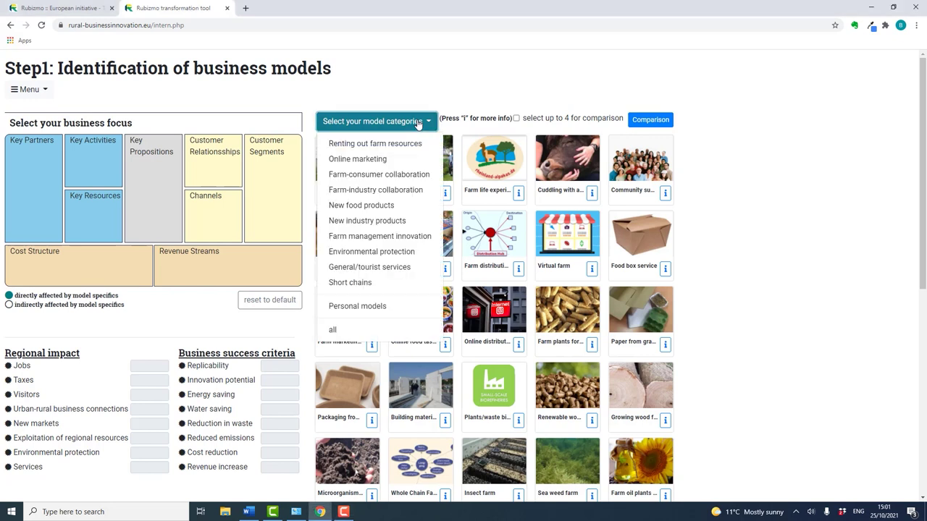
click(385, 269)
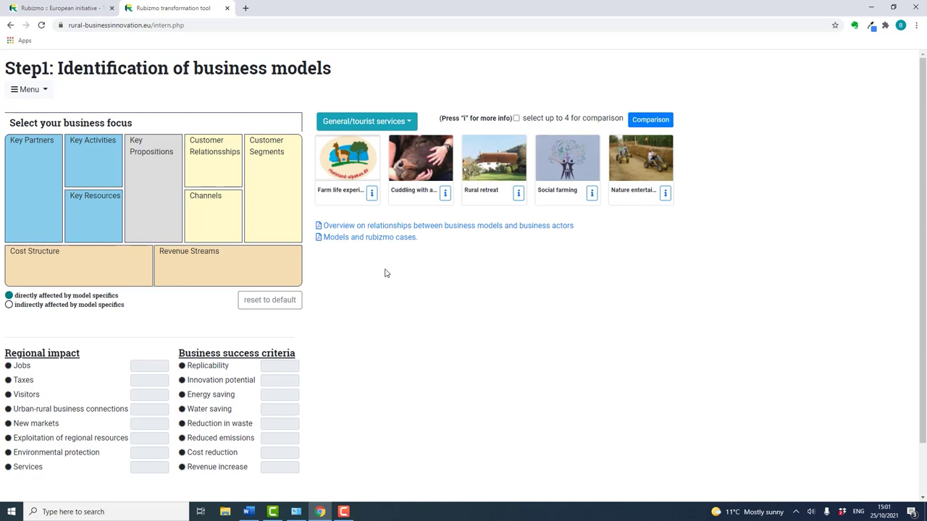
click(517, 119)
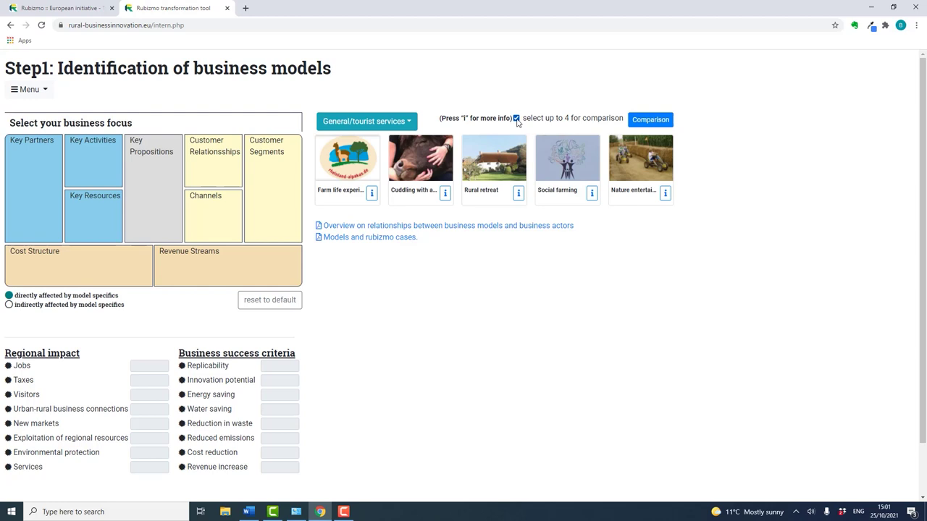
click(348, 179)
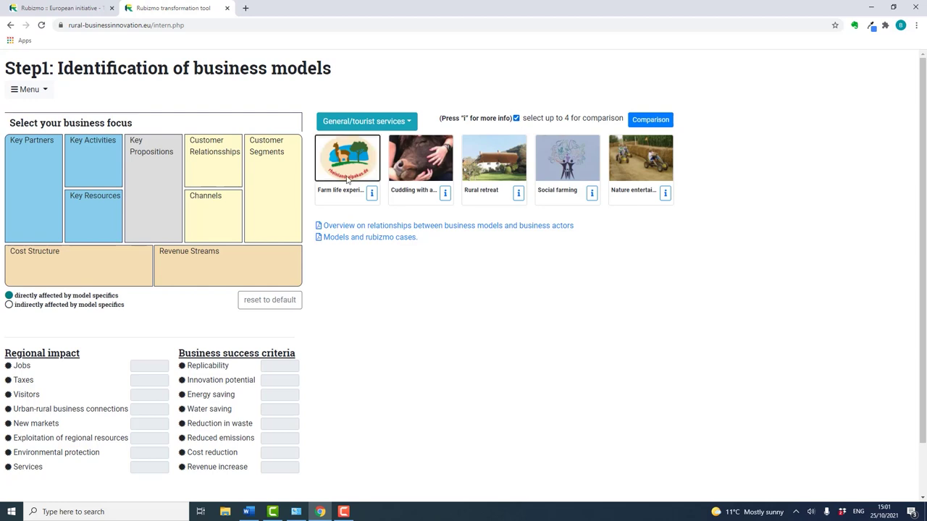
click(411, 181)
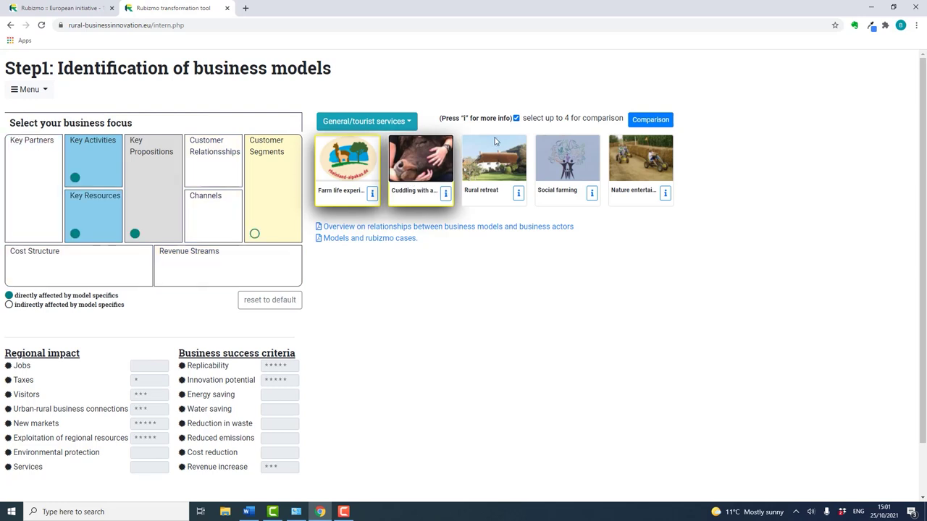
click(651, 120)
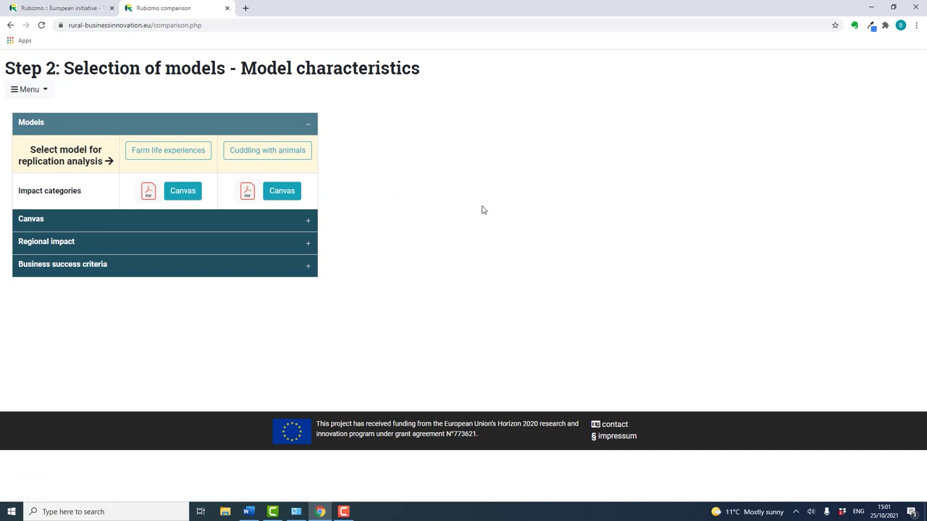
Examine the Canvas, Regional impact and Business success criteria sections of the model comparison, collapsing each one after viewing
click(140, 225)
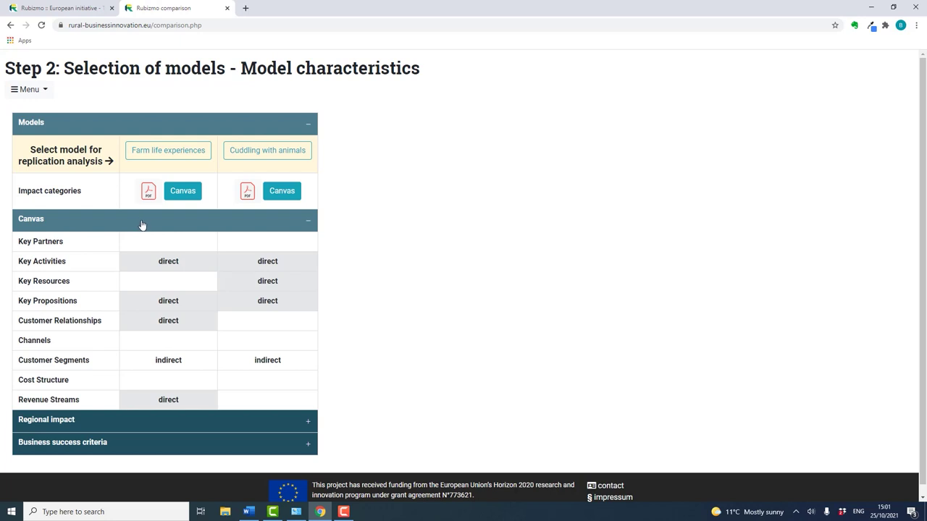
click(145, 227)
click(145, 247)
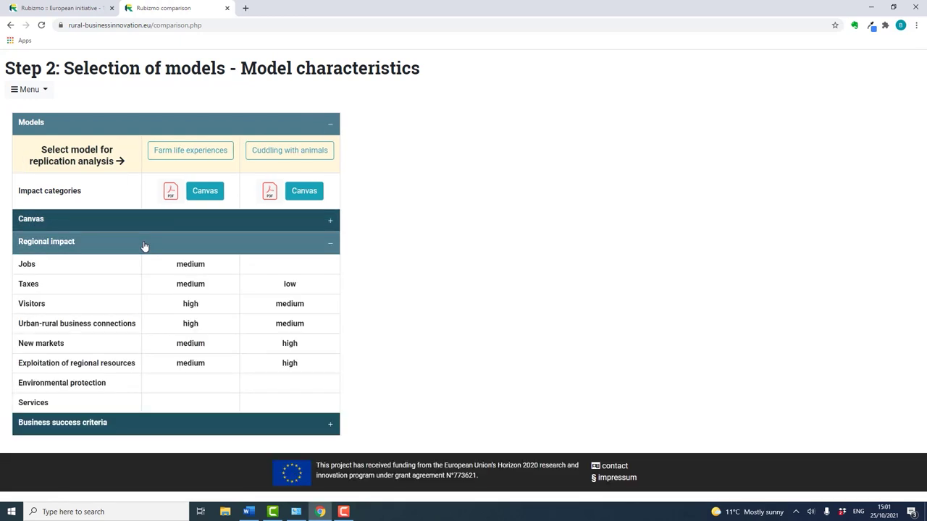
click(145, 247)
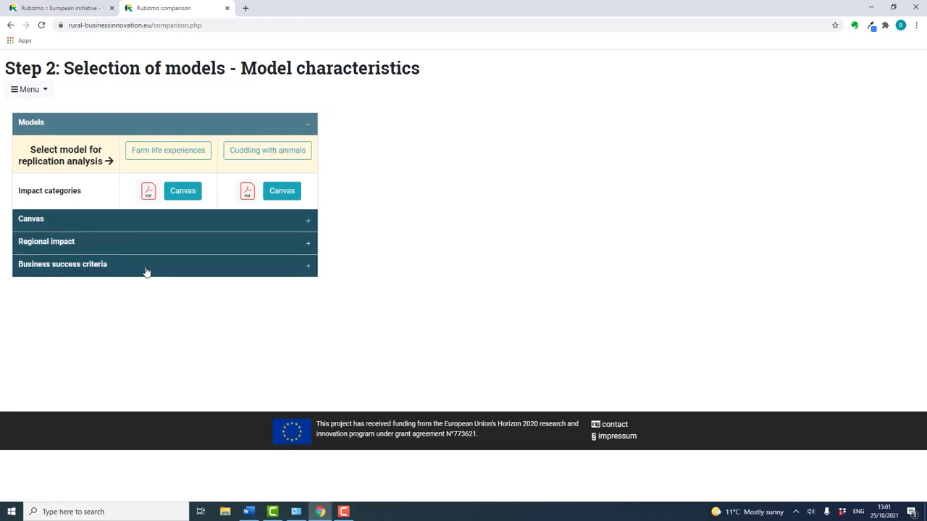
click(146, 269)
click(147, 264)
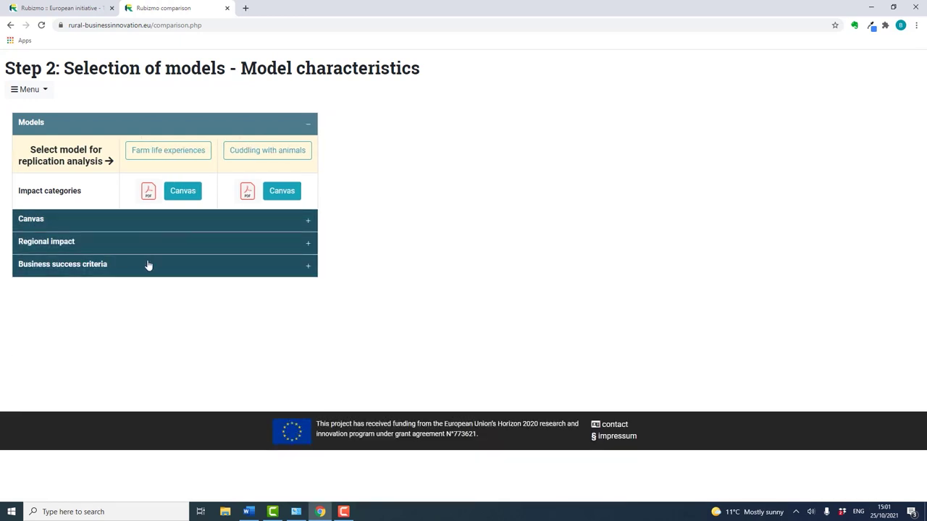
View the business model canvas of Farm life experiences and open its detailed description
click(182, 190)
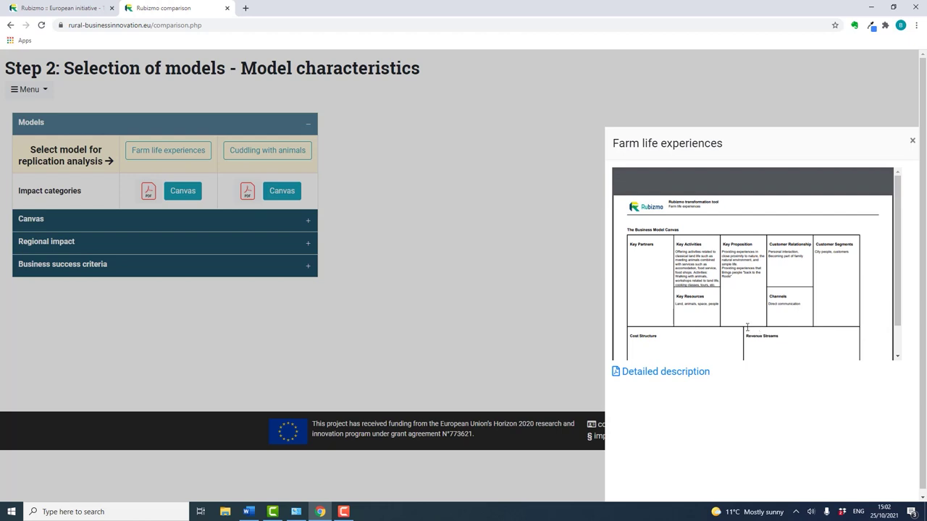
click(687, 373)
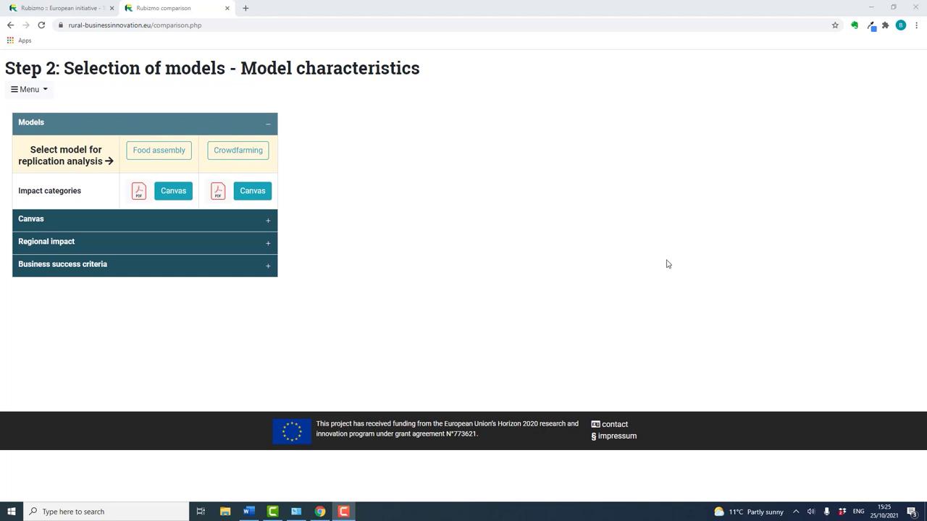
Select the Food assembly model for replication analysis and show its requirements and challenges overview
click(162, 155)
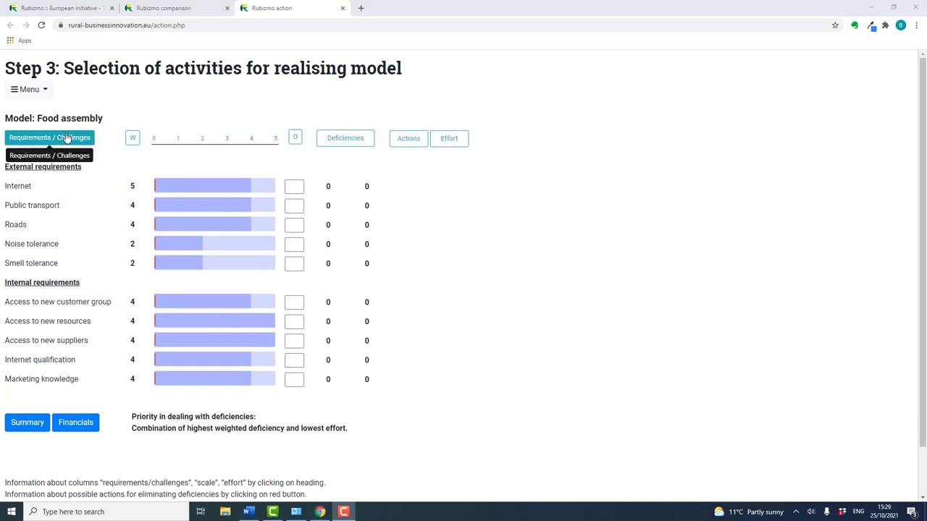
click(66, 137)
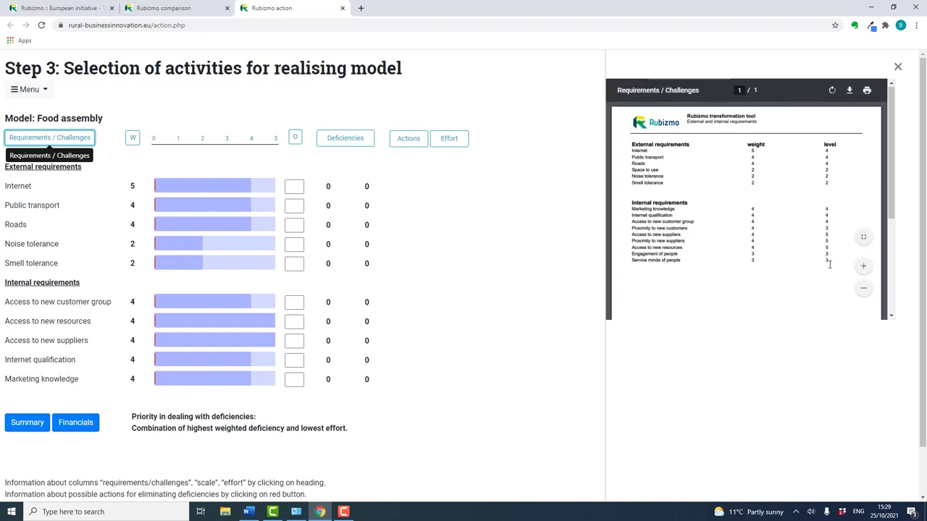
mouse_move(258, 194)
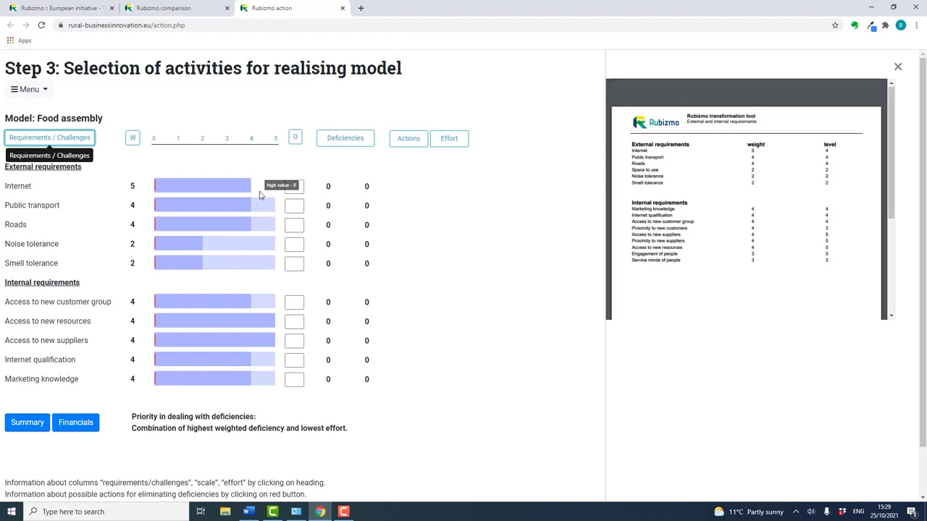
mouse_move(247, 212)
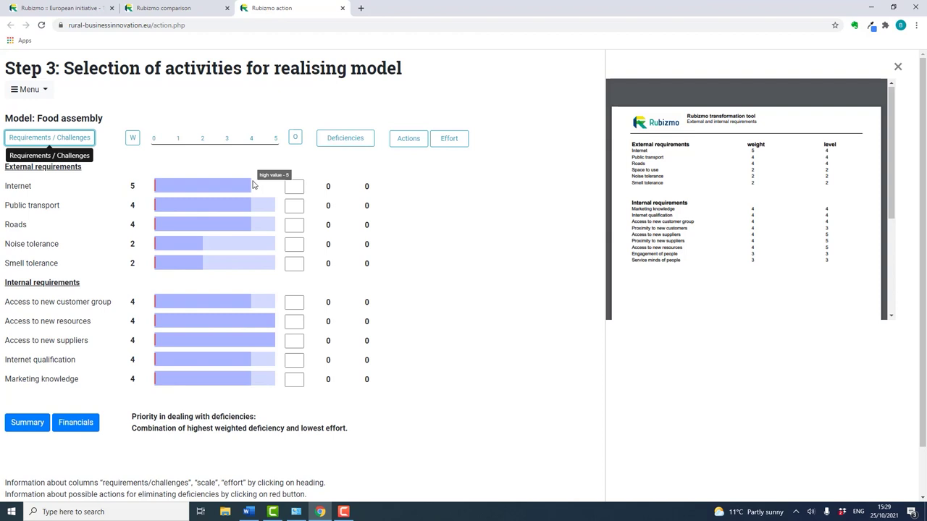
Rate the own situation for the external requirements: Internet 2, and Public transport, Roads, Noise tolerance and Smell tolerance 3 each
click(298, 187)
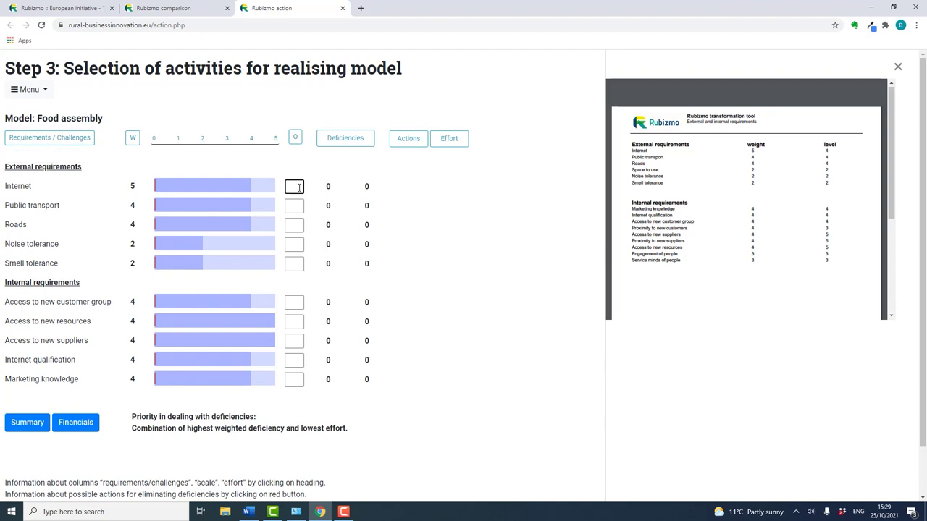
text(2)
click(296, 205)
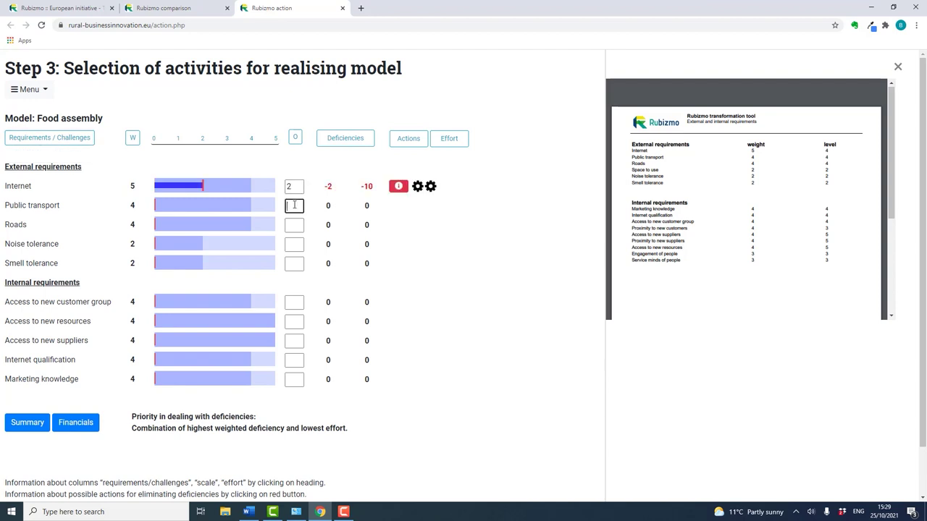
text(3)
click(296, 224)
text(3)
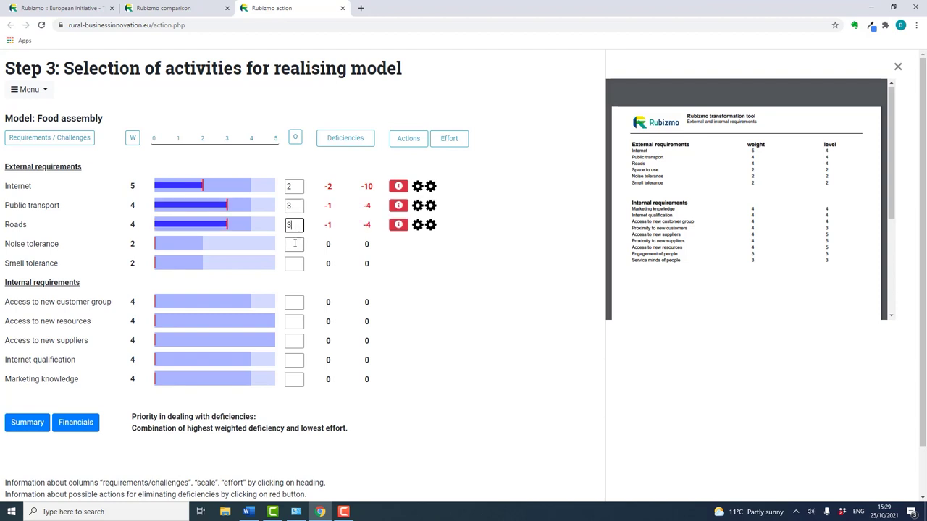
click(295, 243)
text(3)
click(295, 262)
text(3)
Rate the own situation as 3 for all five internal requirements, from Access to new customer group to Marketing knowledge
click(294, 302)
text(3)
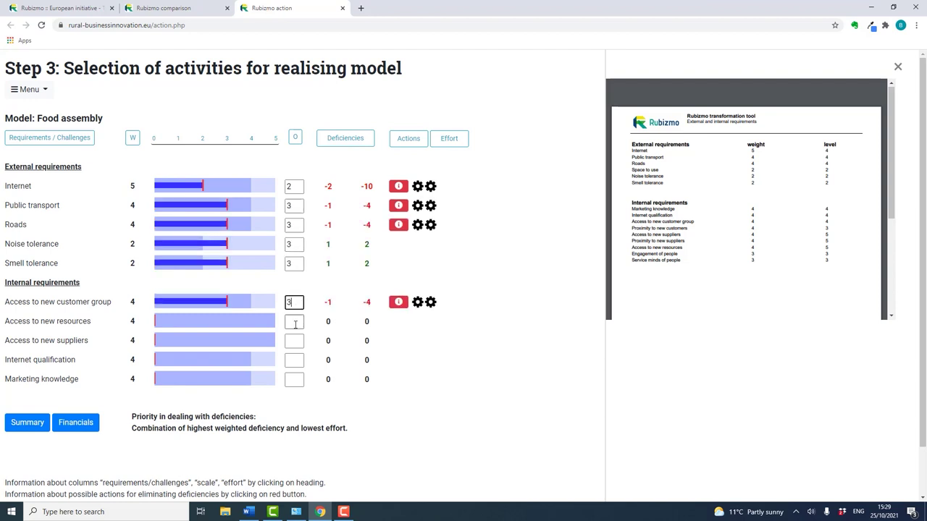
click(295, 323)
text(3)
click(296, 341)
text(3)
click(294, 360)
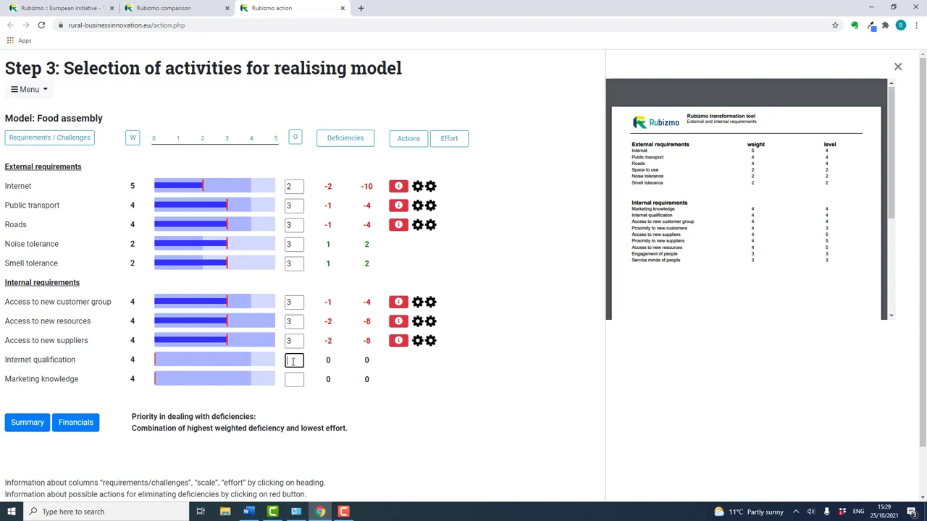
text(3)
click(294, 378)
text(3)
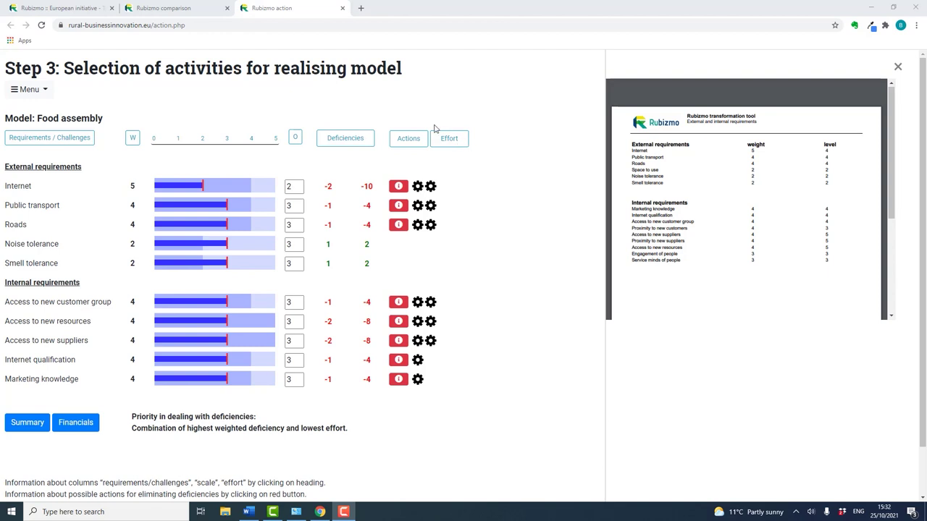
Read the suggested action for the Internet deficiency with its expanded explanation, and close it
click(399, 189)
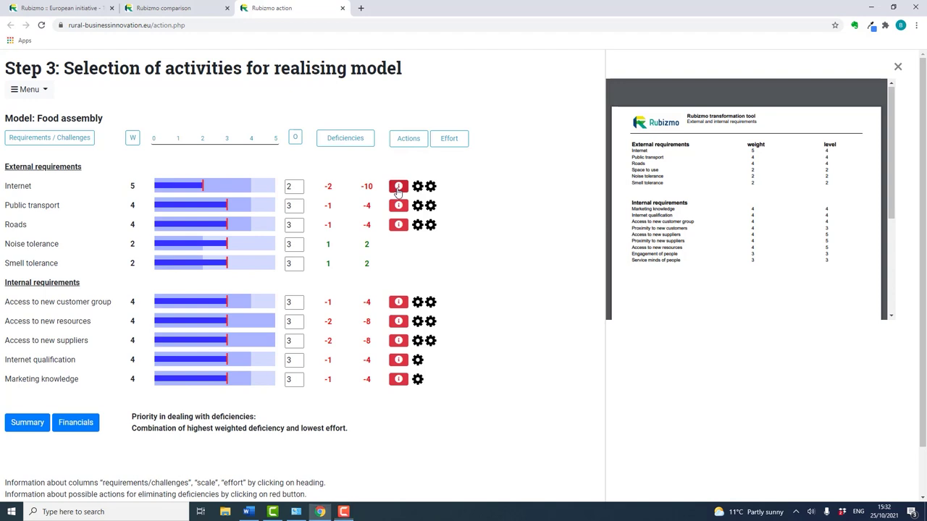
click(369, 134)
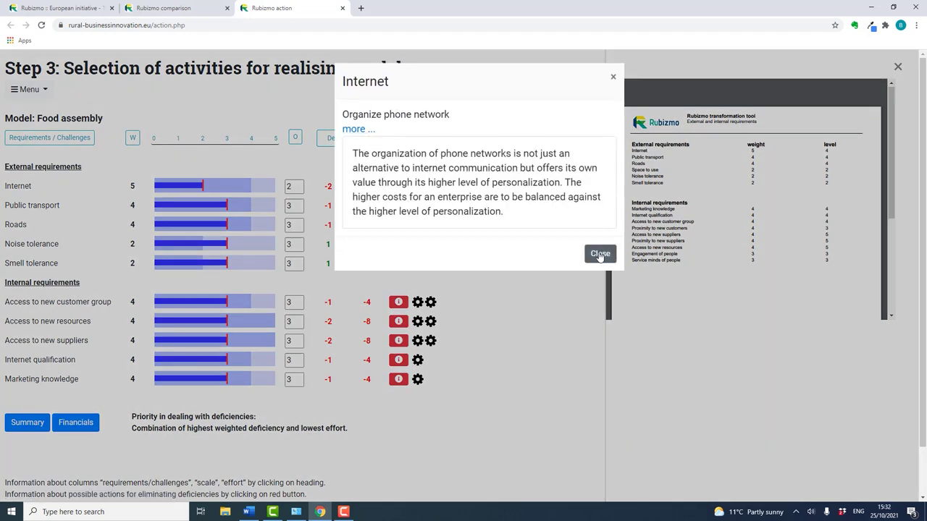
click(601, 254)
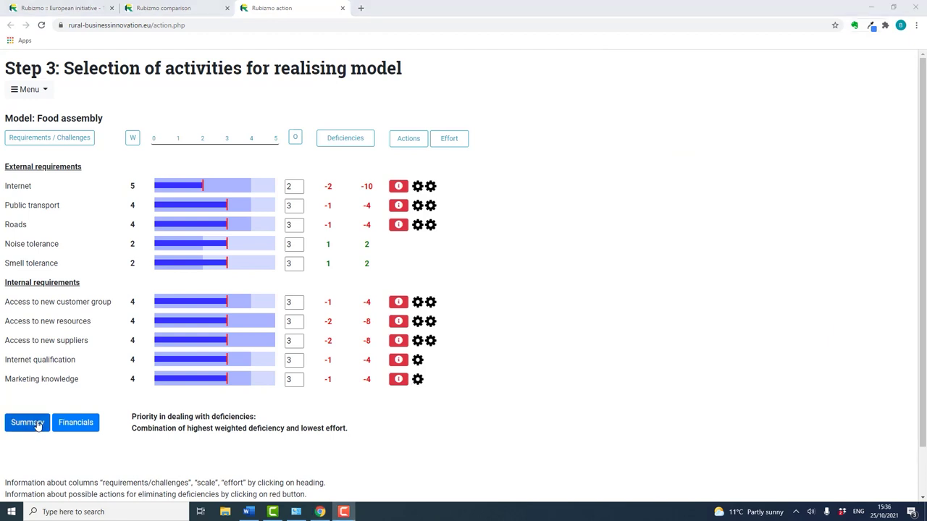
Generate the summary printout for Food assembly, review it in a maximized window and close it
click(37, 424)
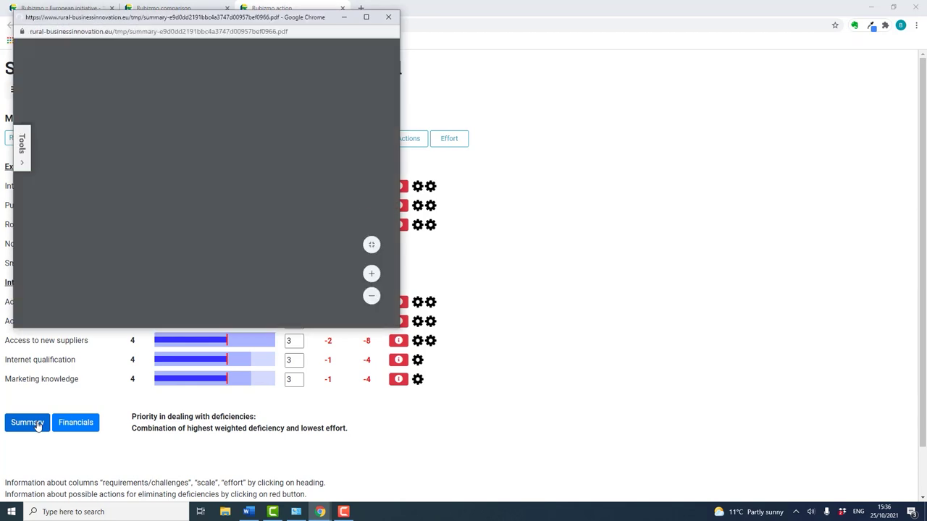
click(366, 17)
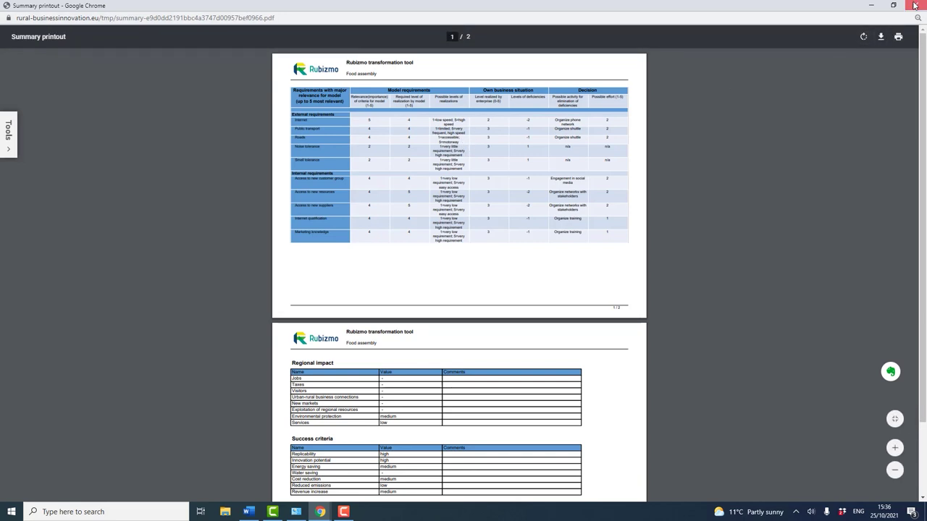
click(915, 5)
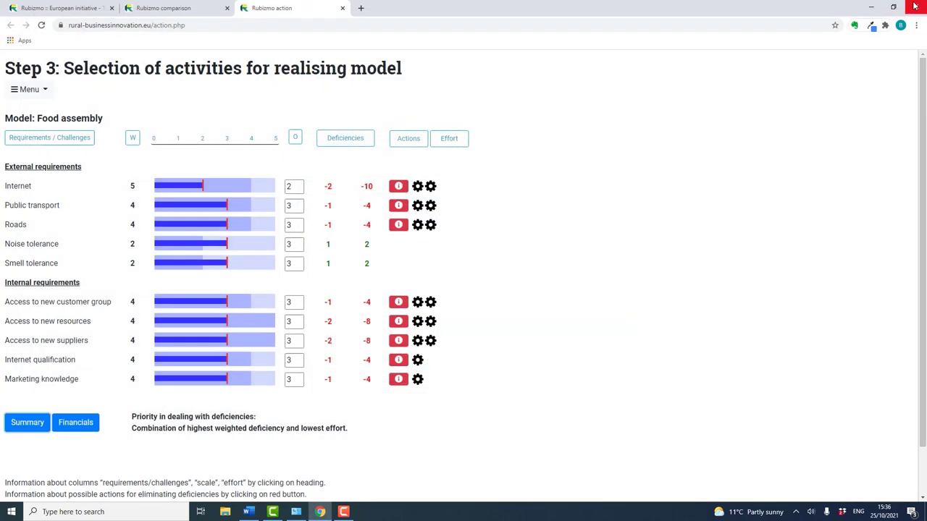
Open the financial assessment of investments for Food assembly, review the cost calculation template and close it
click(73, 426)
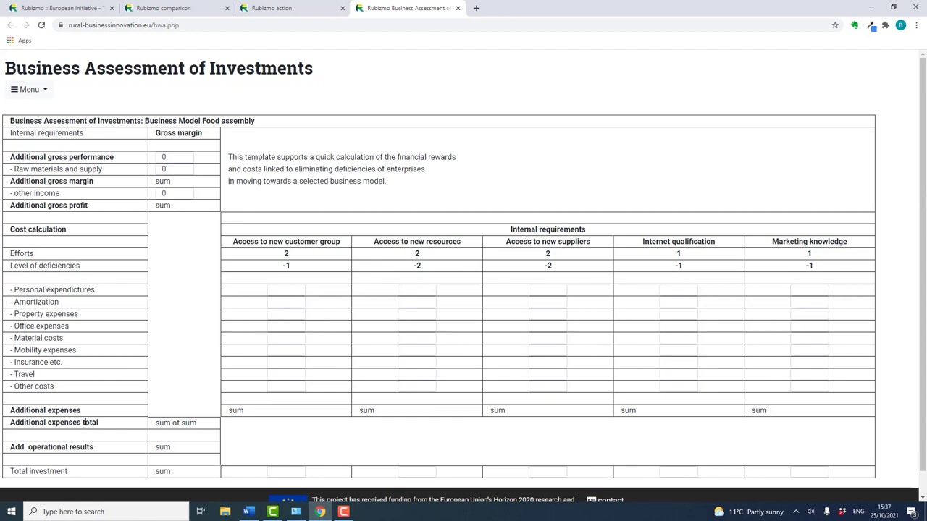
scroll(233, 410, down, 1)
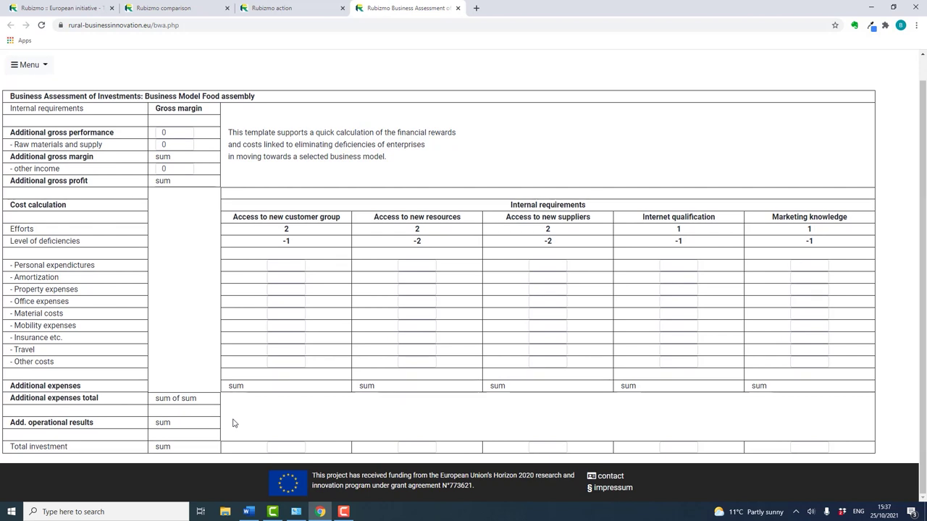
key(ctrl+w)
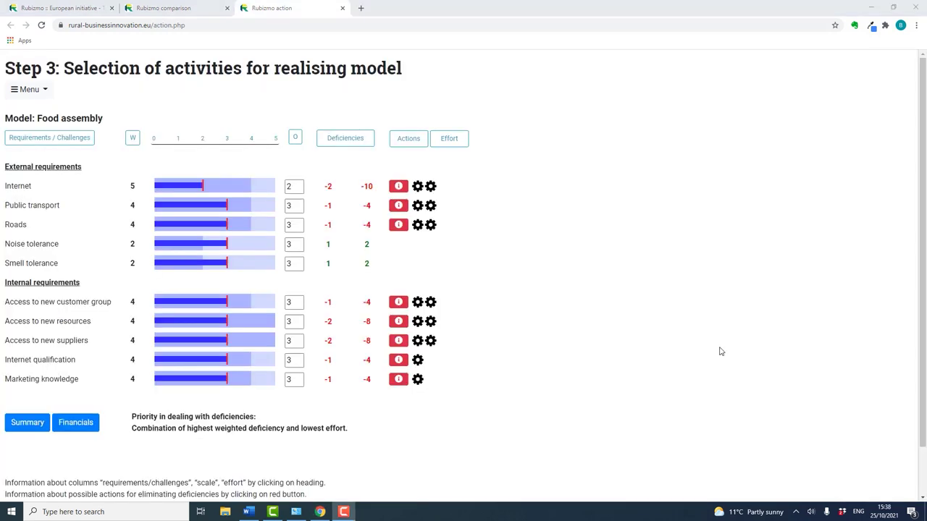